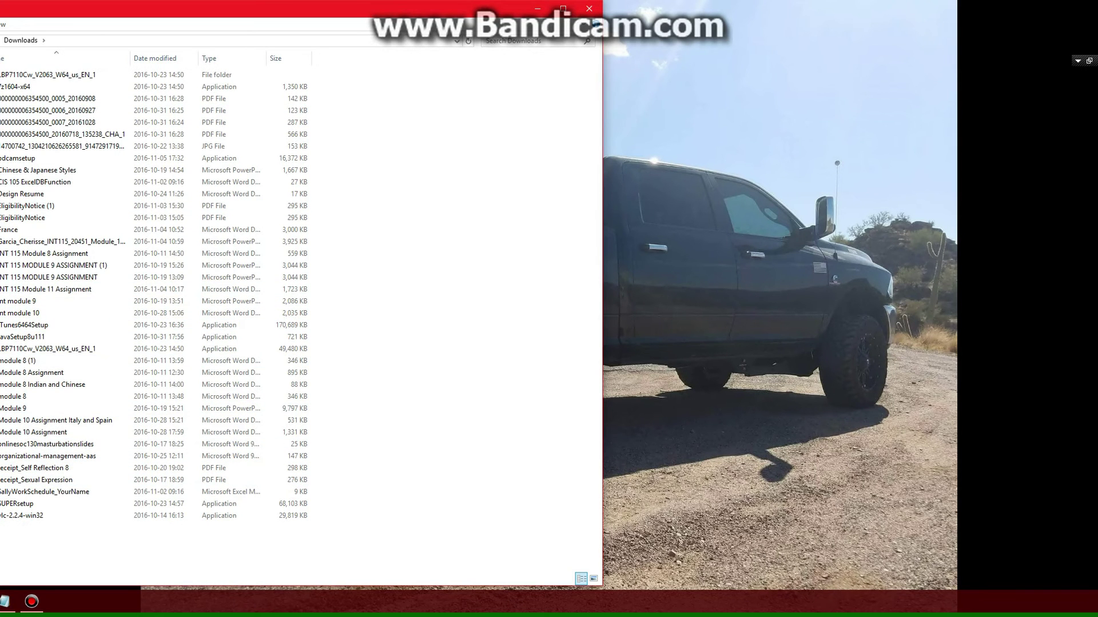
# Switch to Chrome and try downloading RaceME_Ultra_INIT_2016-10-06_08_00.7z from the RaceME ULTRA product page.
pyautogui.click(588, 9)
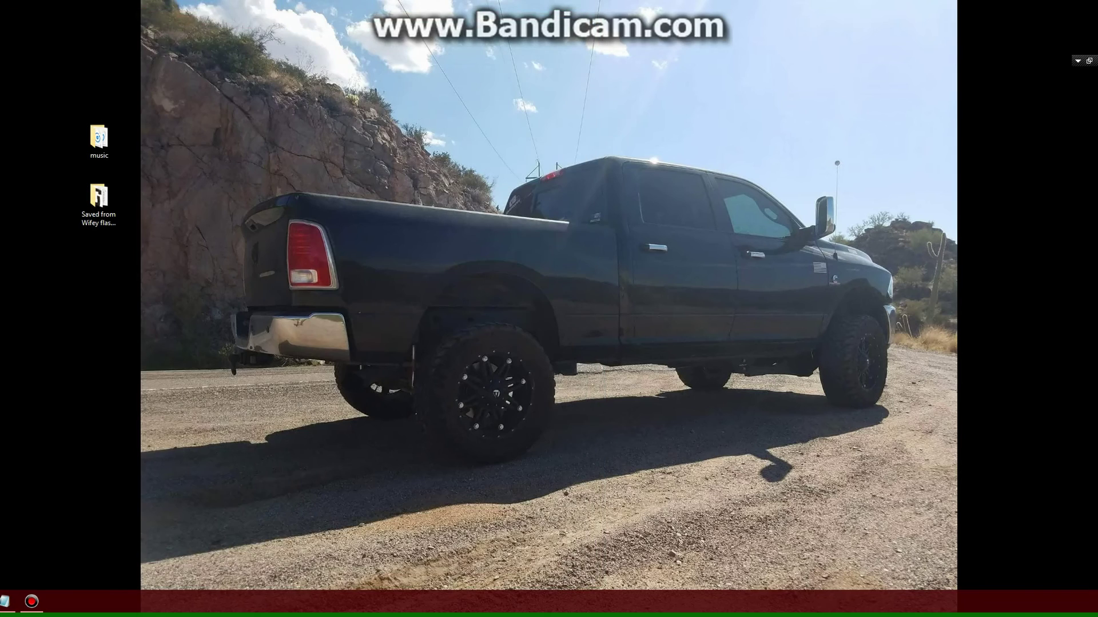
pyautogui.hotkey('alt', 'Tab')
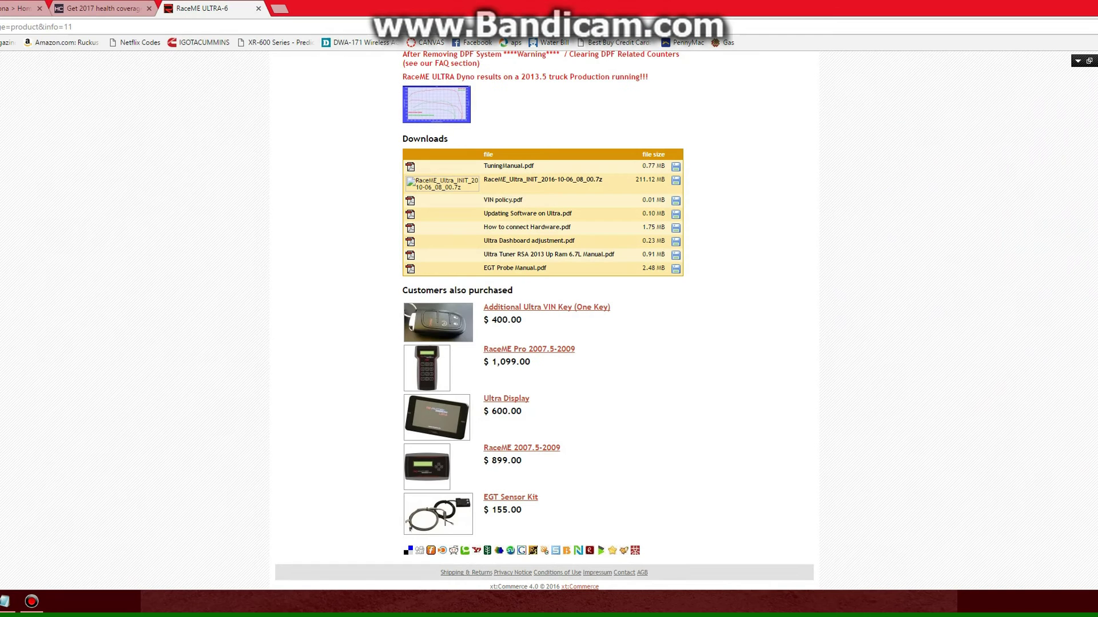
pyautogui.click(676, 181)
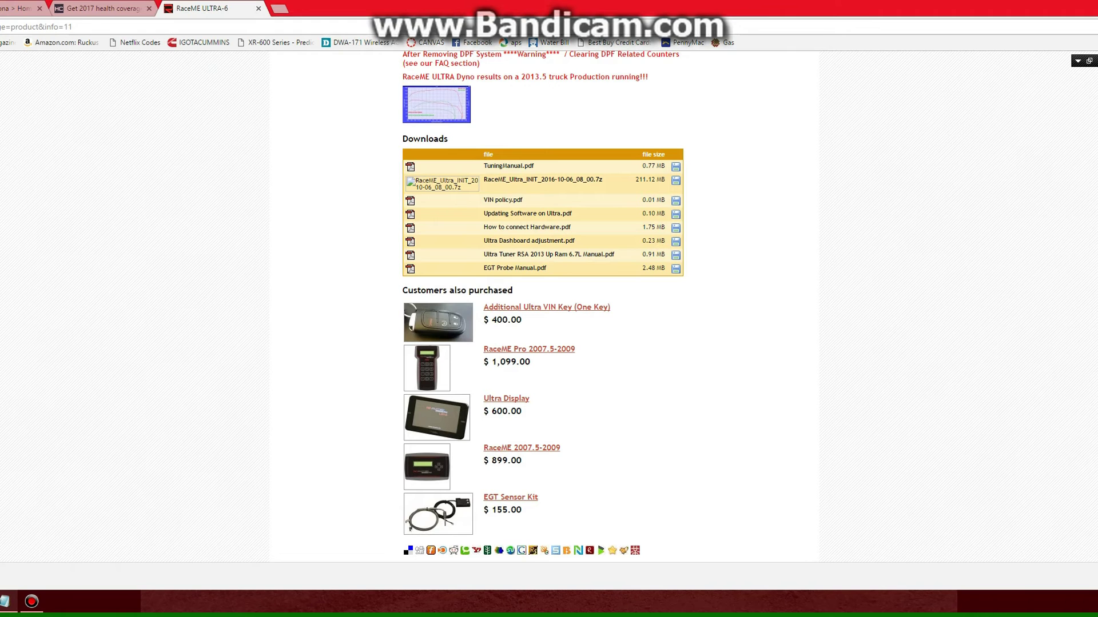
pyautogui.click(0, 576)
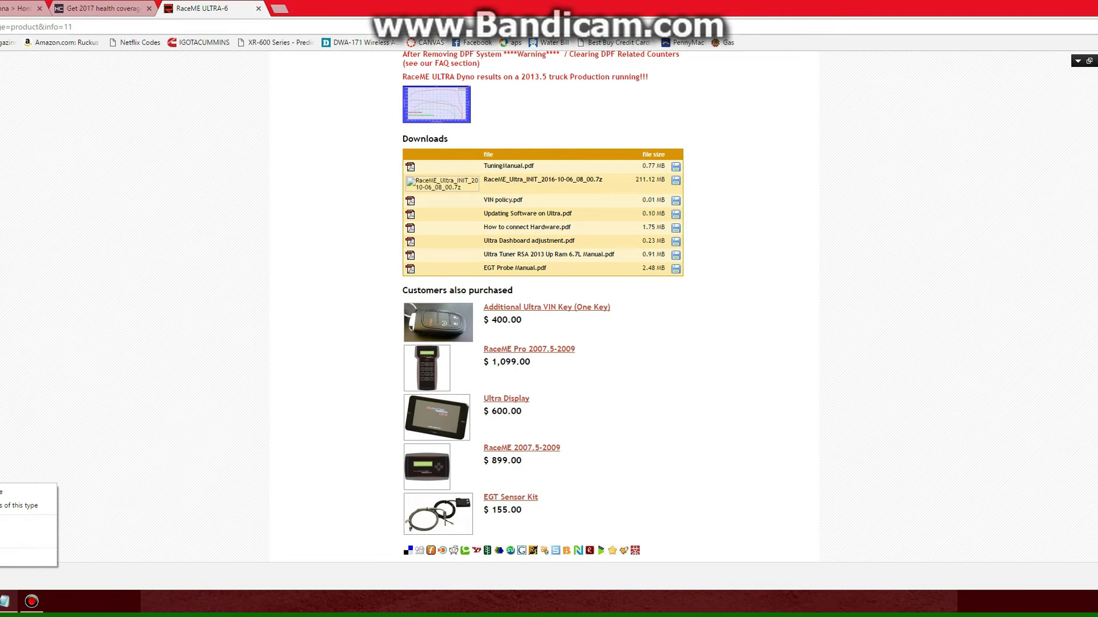
pyautogui.click(1, 559)
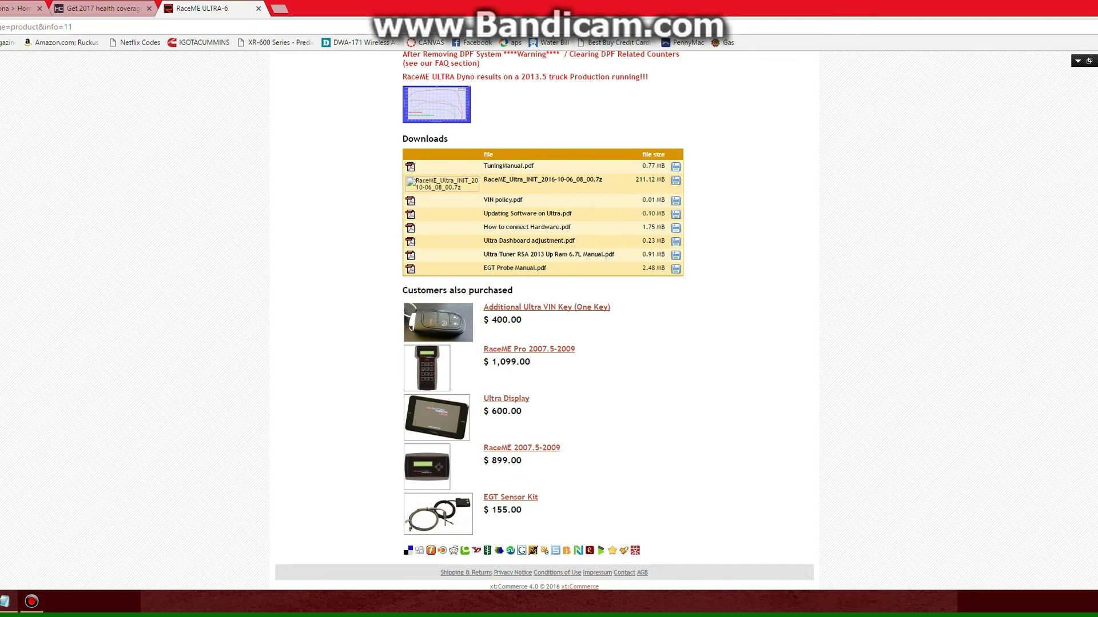
# Switch to File Explorer and open the 10-6-16 folder inside Documents > RaceME Software Updates.
pyautogui.press('super+d')
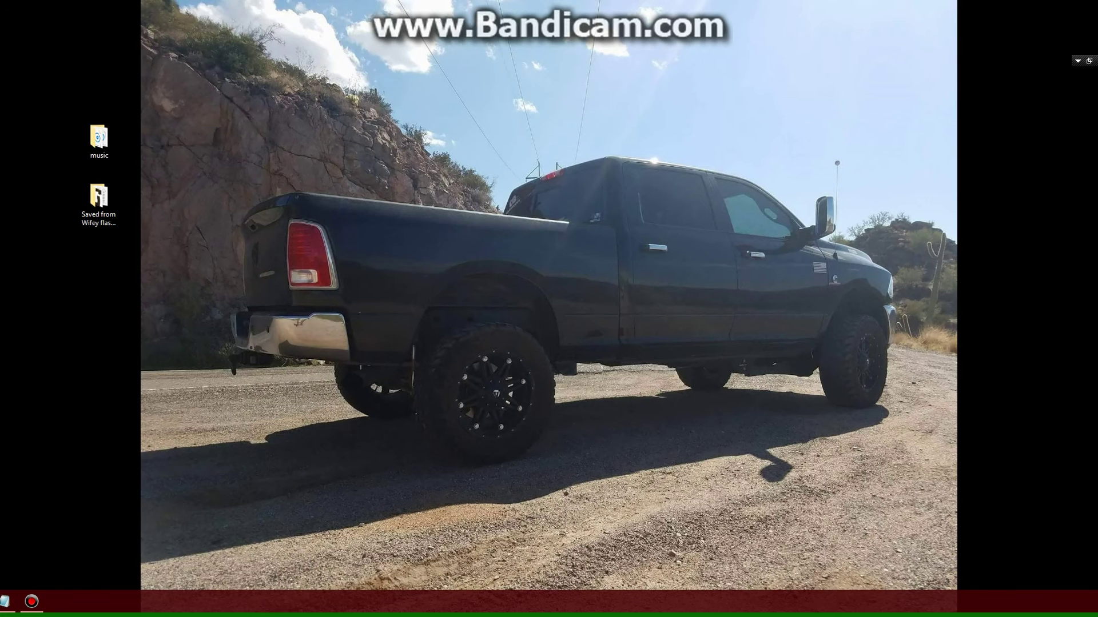
pyautogui.press('super+e')
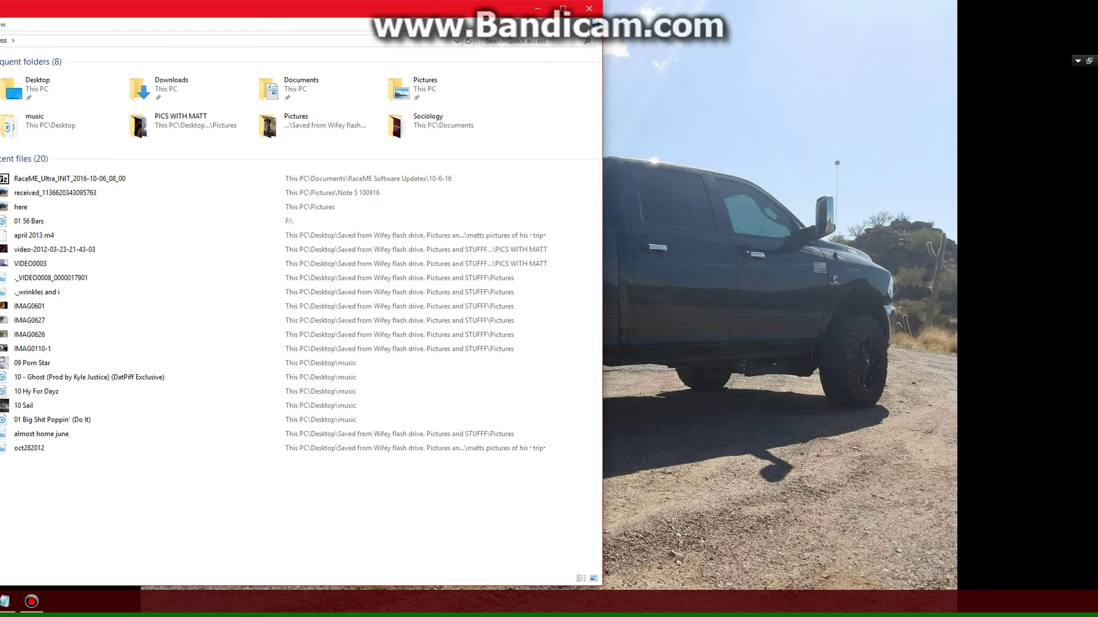
pyautogui.click(0, 97)
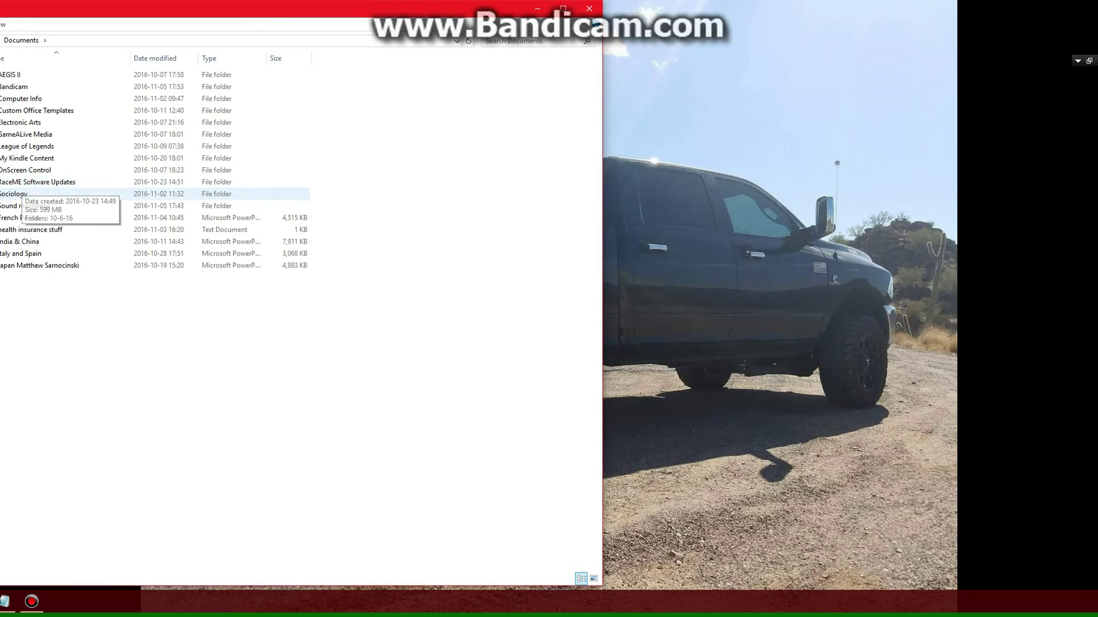
pyautogui.doubleClick(3, 181)
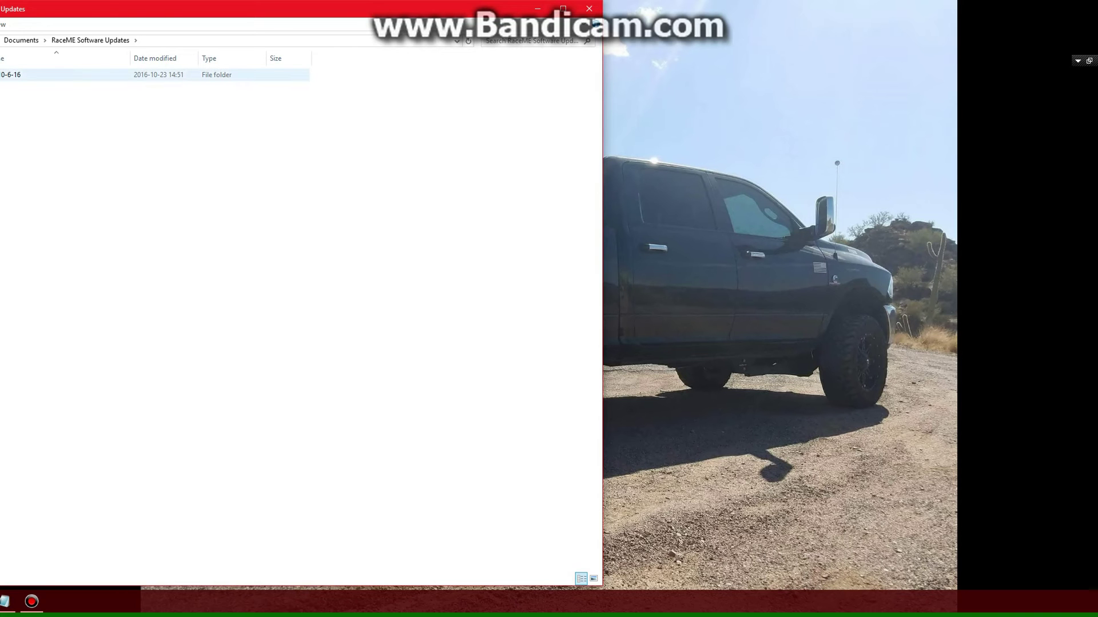
pyautogui.doubleClick(7, 75)
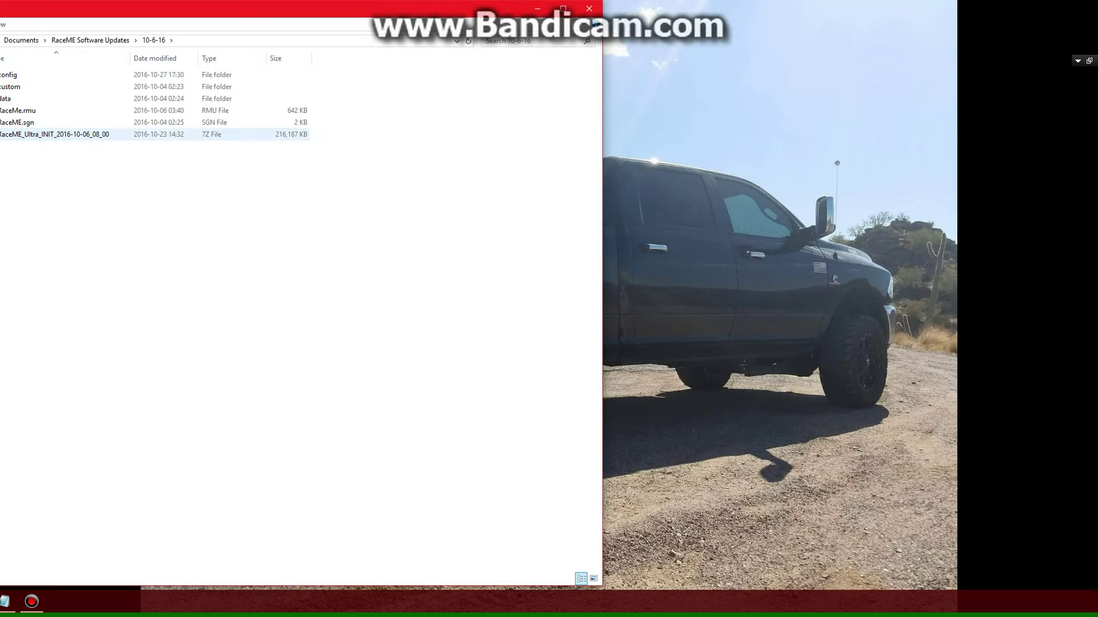
# Open the RaceME_Ultra_INIT_2016-10-06_08_00 archive in 7-Zip and try extracting its contents into the 10-6-16 folder.
pyautogui.doubleClick(54, 134)
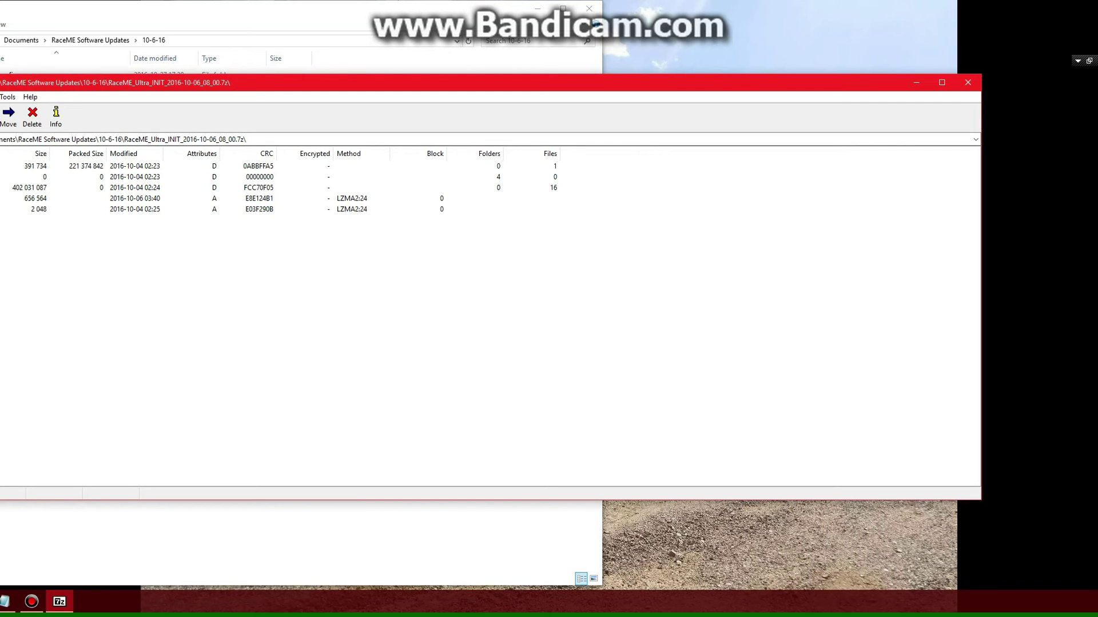
pyautogui.press('F5')
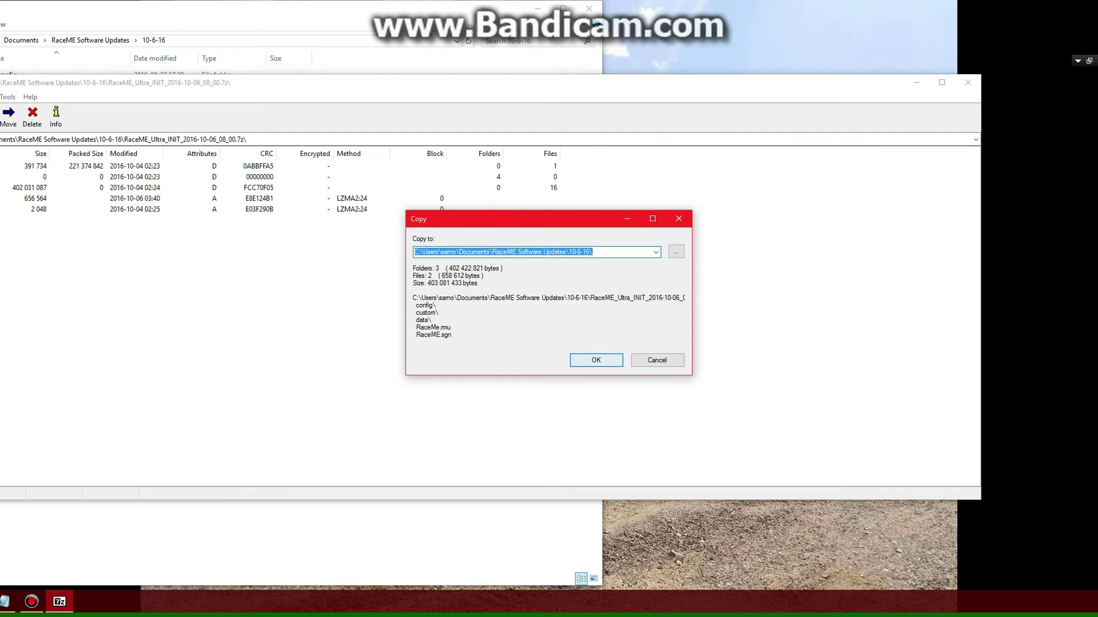
pyautogui.click(657, 360)
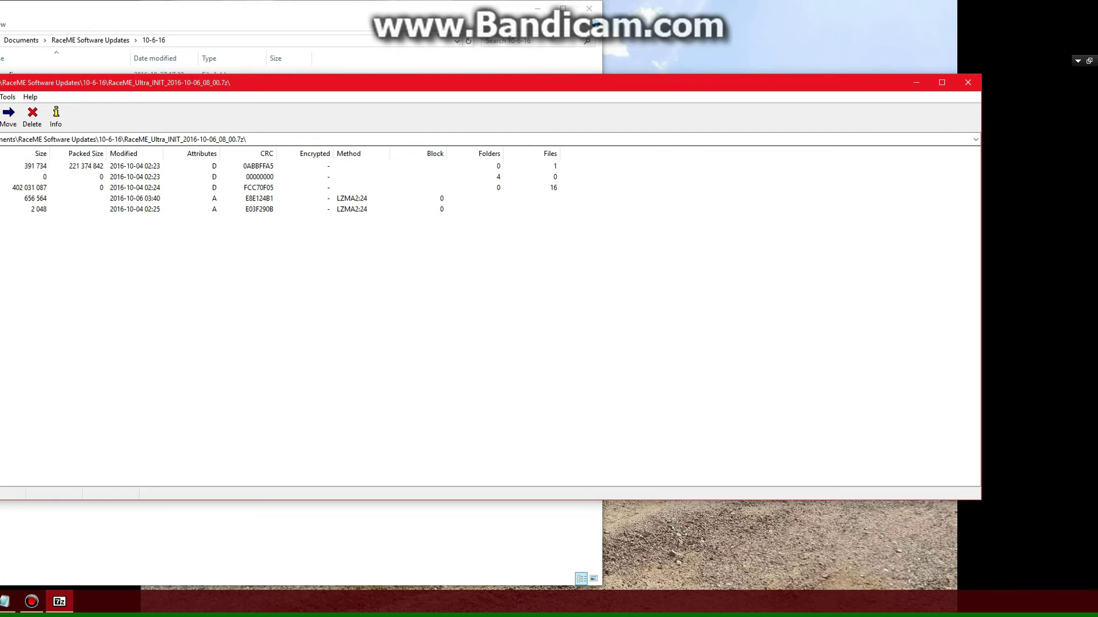
pyautogui.hotkey('alt', 'F4')
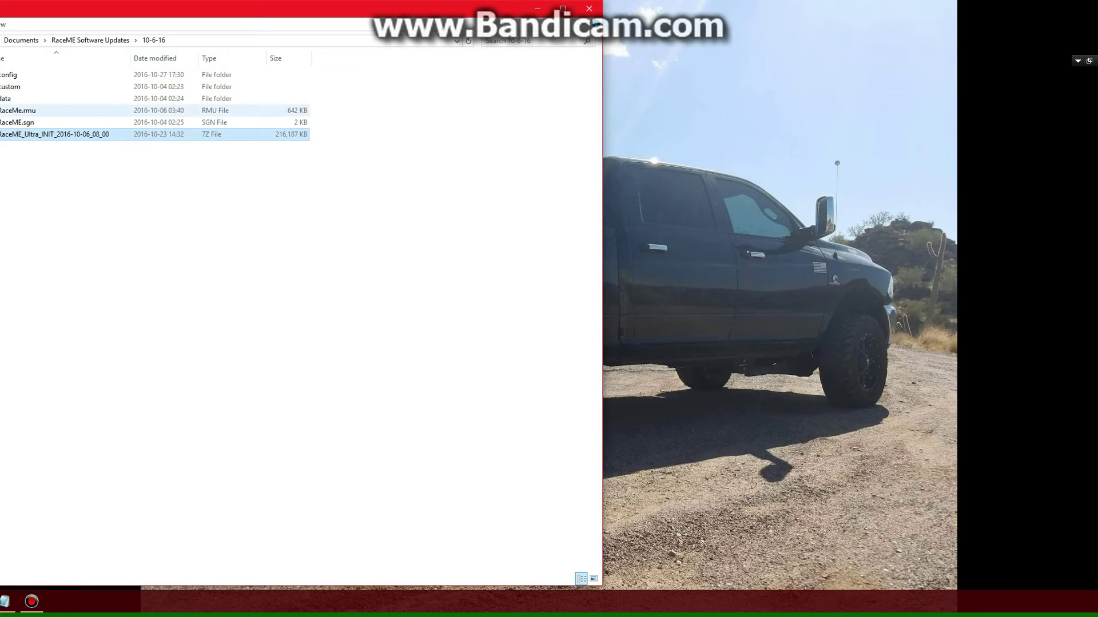
# Open the RACEME_U (E:) drive in a new window and place it side by side with the 10-6-16 folder window.
pyautogui.click(18, 122)
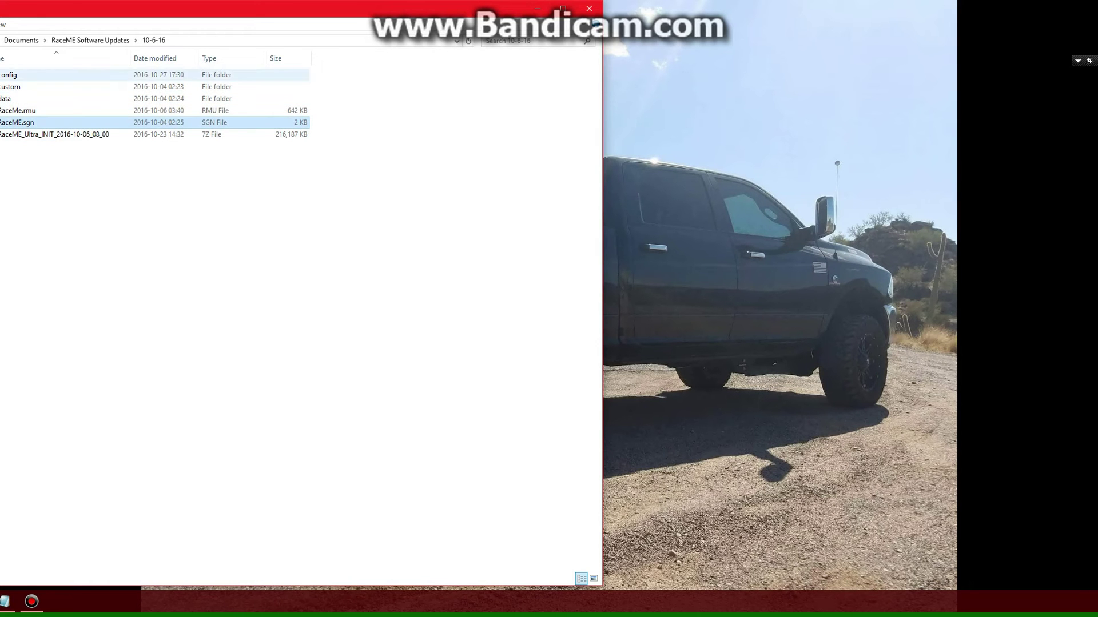
pyautogui.click(16, 75)
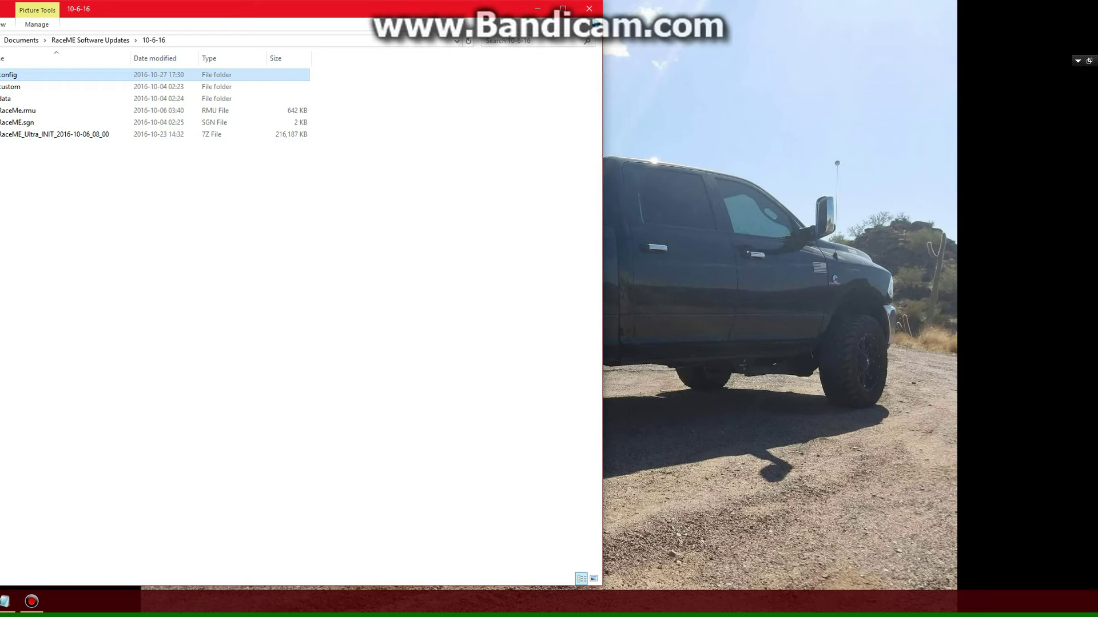
pyautogui.rightClick(0, 236)
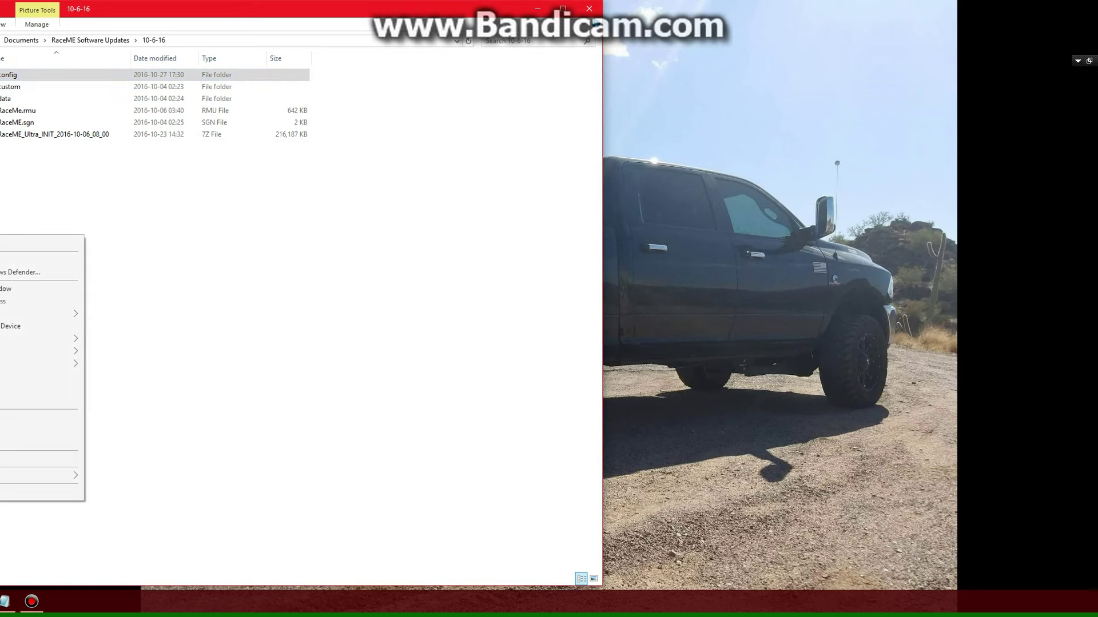
pyautogui.press('Down')
pyautogui.press('Down')
pyautogui.press('Down')
pyautogui.press('Down')
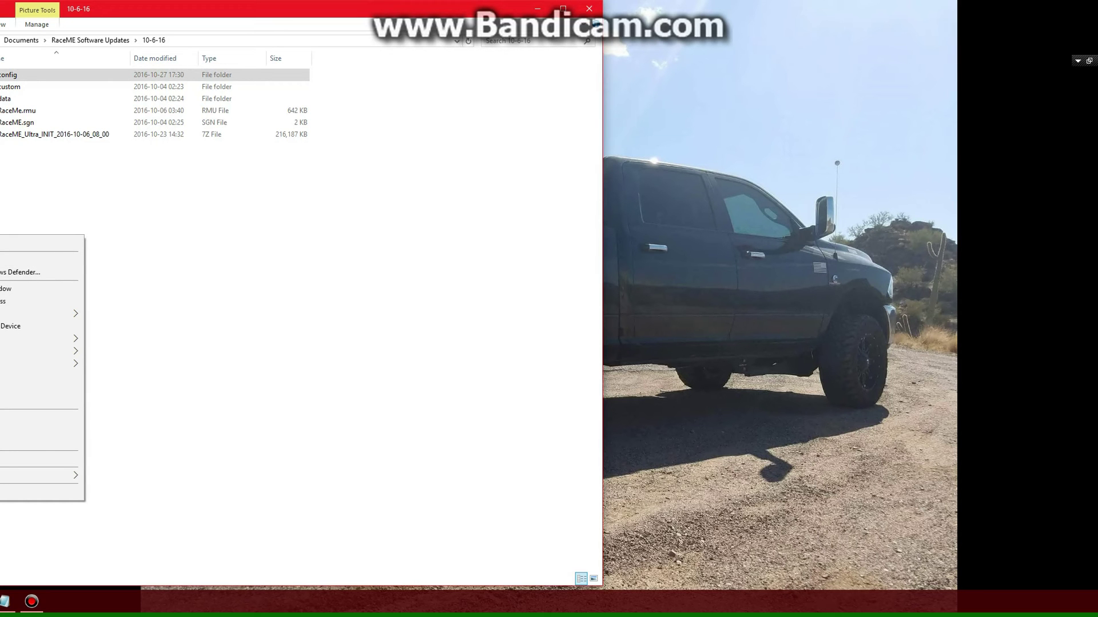
pyautogui.click(6, 289)
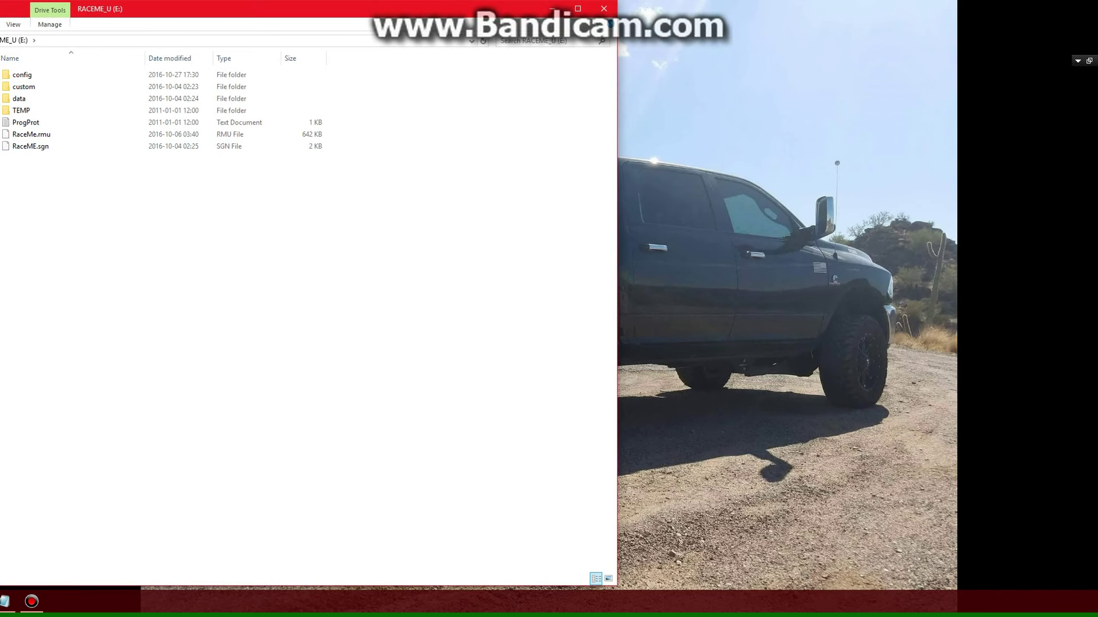
pyautogui.moveTo(181, 8); pyautogui.dragTo(1097, 29)
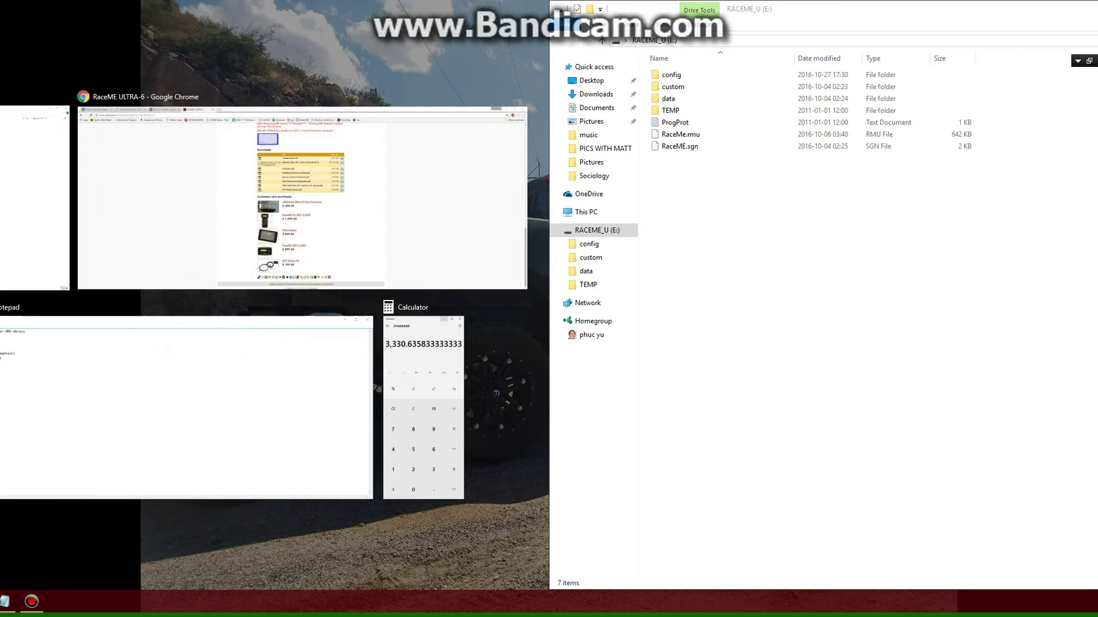
pyautogui.click(34, 198)
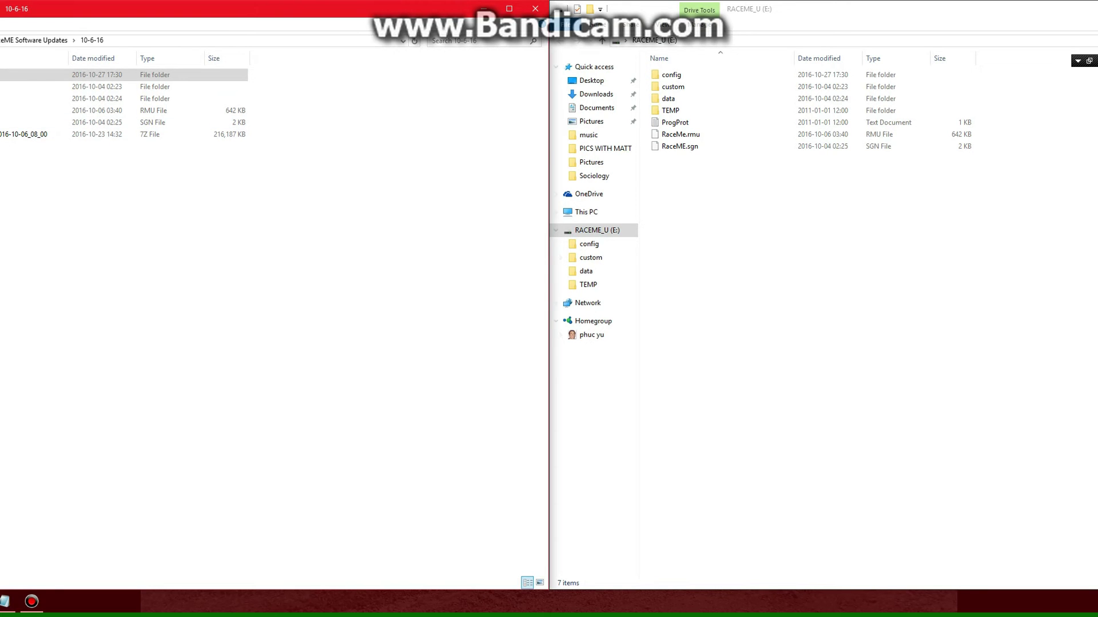
# Try to permanently delete all items on the RACEME_U (E:) drive, including TEMP and ProgProt.
pyautogui.click(670, 110)
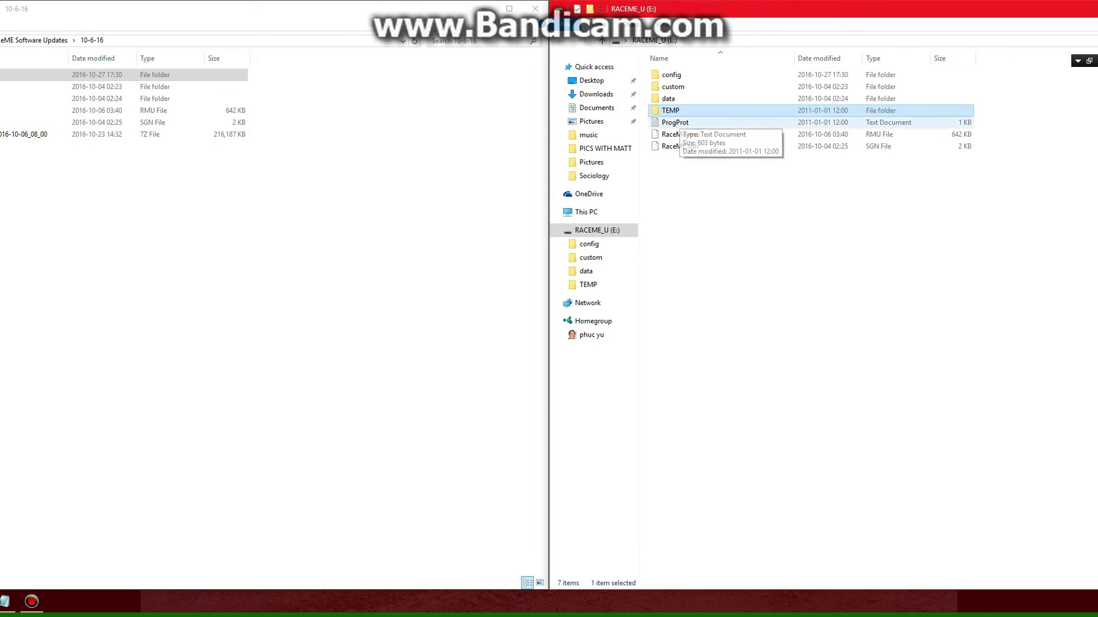
pyautogui.click(679, 121)
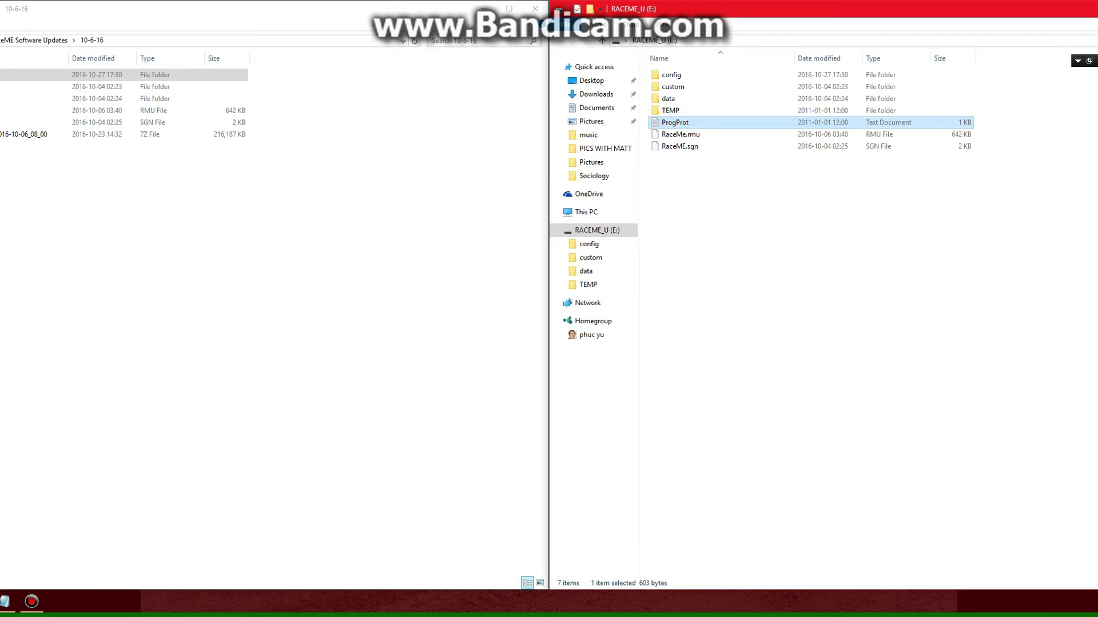
pyautogui.click(800, 240)
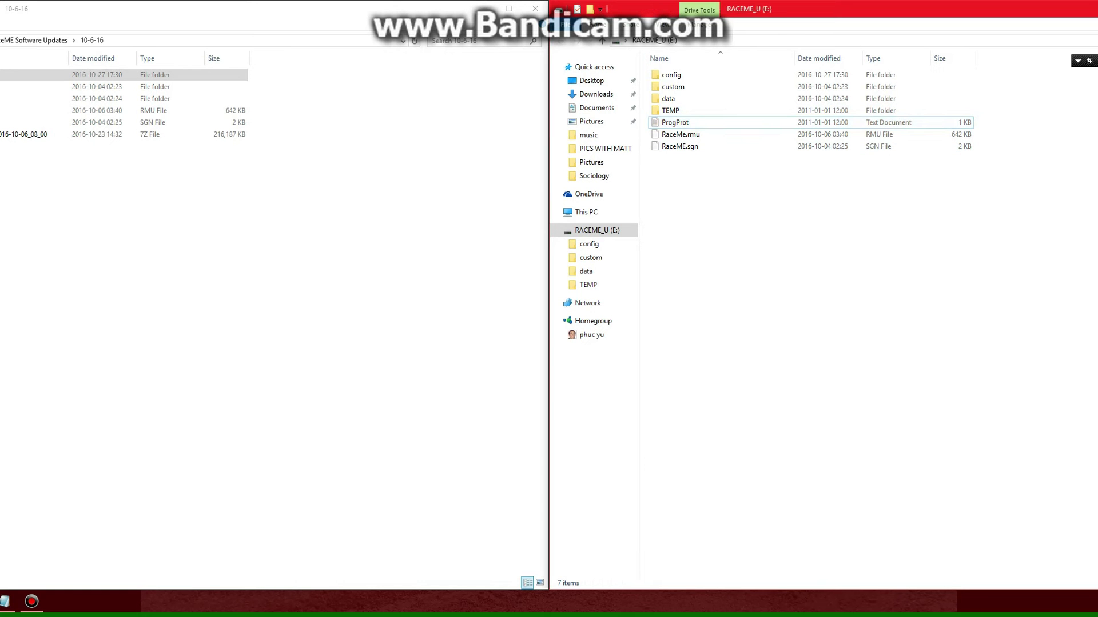
pyautogui.hotkey('ctrl', 'a')
pyautogui.hotkey('shift', 'Delete')
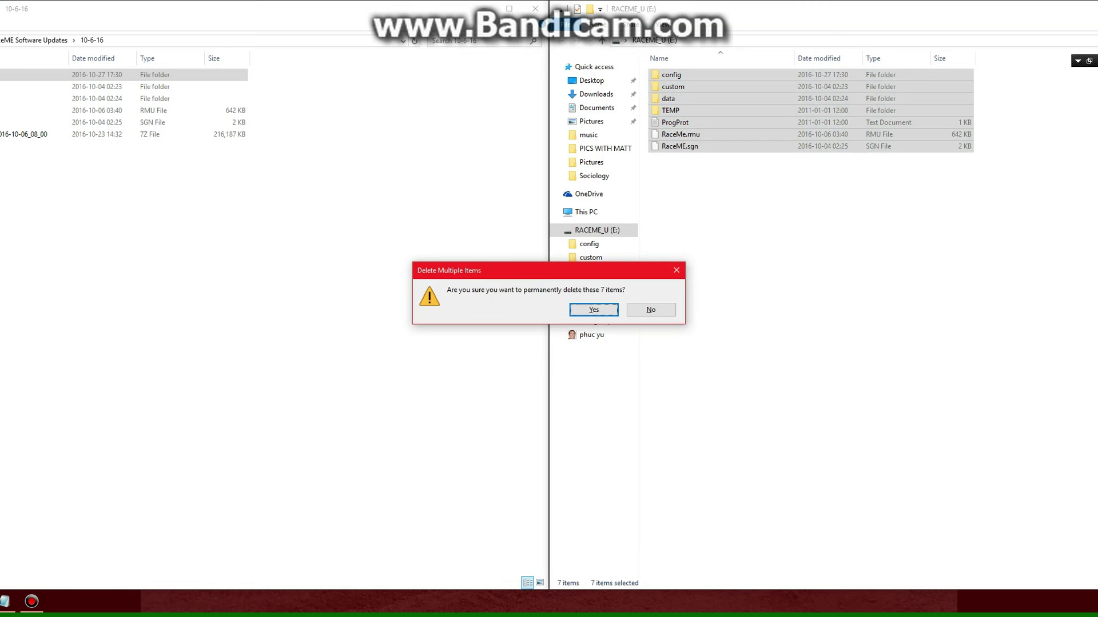
pyautogui.press('Escape')
pyautogui.click(800, 309)
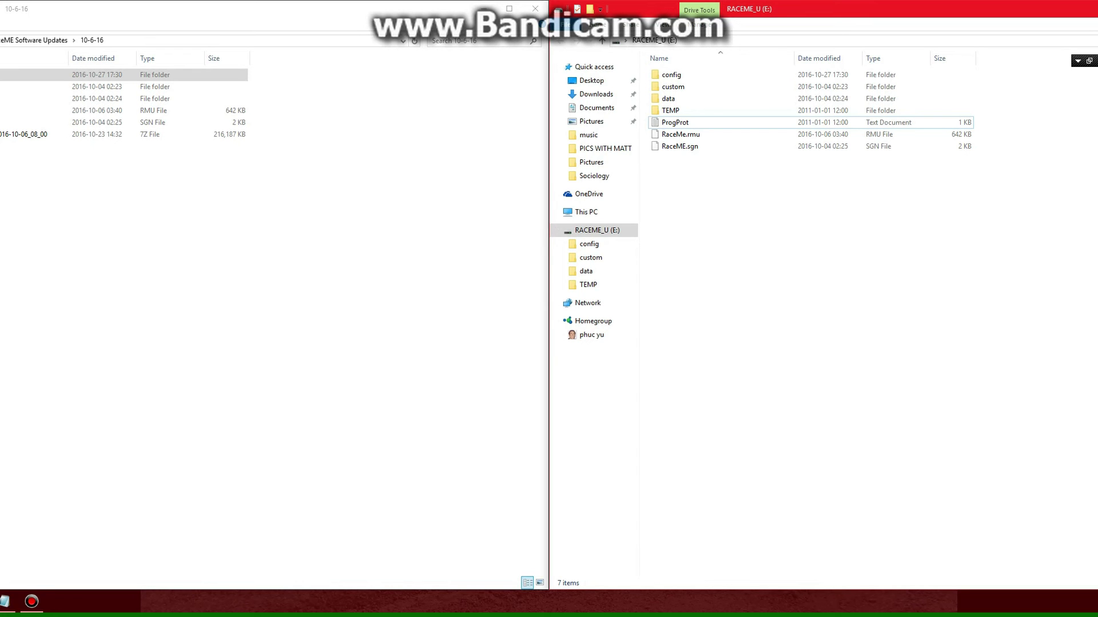
# Copy config, custom, data, RaceMe.rmu and RaceME.sgn from the 10-6-16 folder and paste them onto the RACEME_U (E:) drive.
pyautogui.click(366, 257)
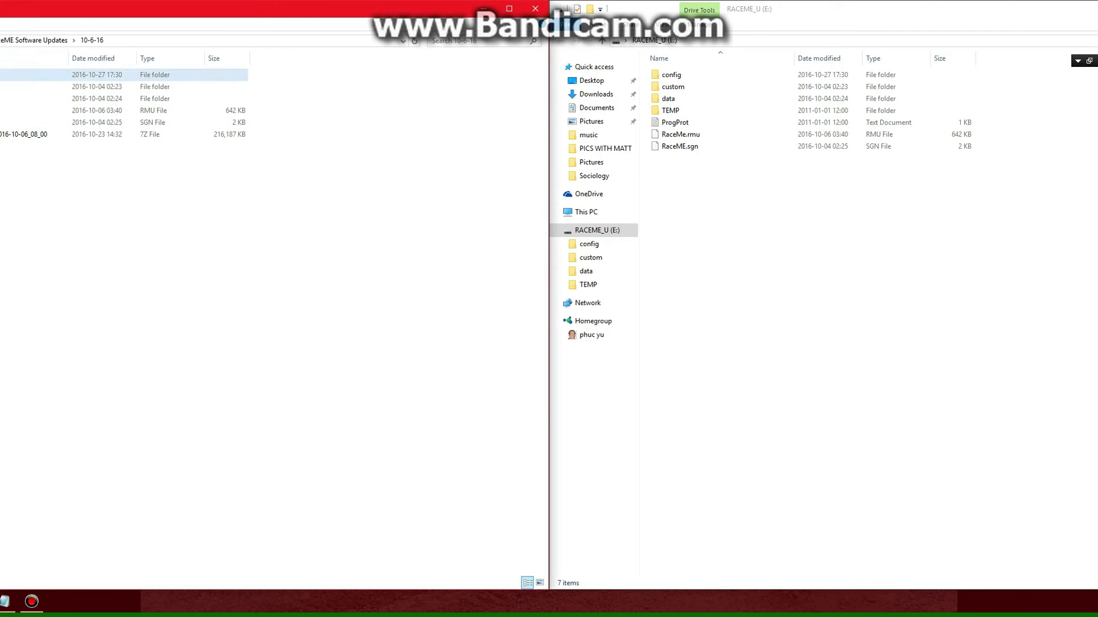
pyautogui.click(23, 74)
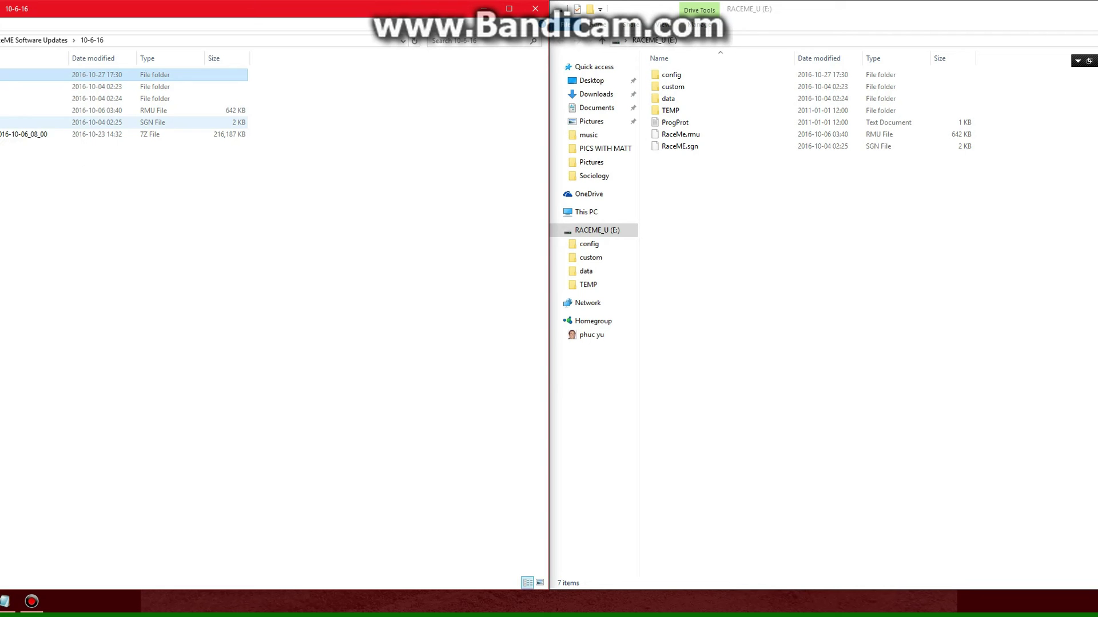
pyautogui.keyDown('shift'); pyautogui.click(11, 122); pyautogui.keyUp('shift')
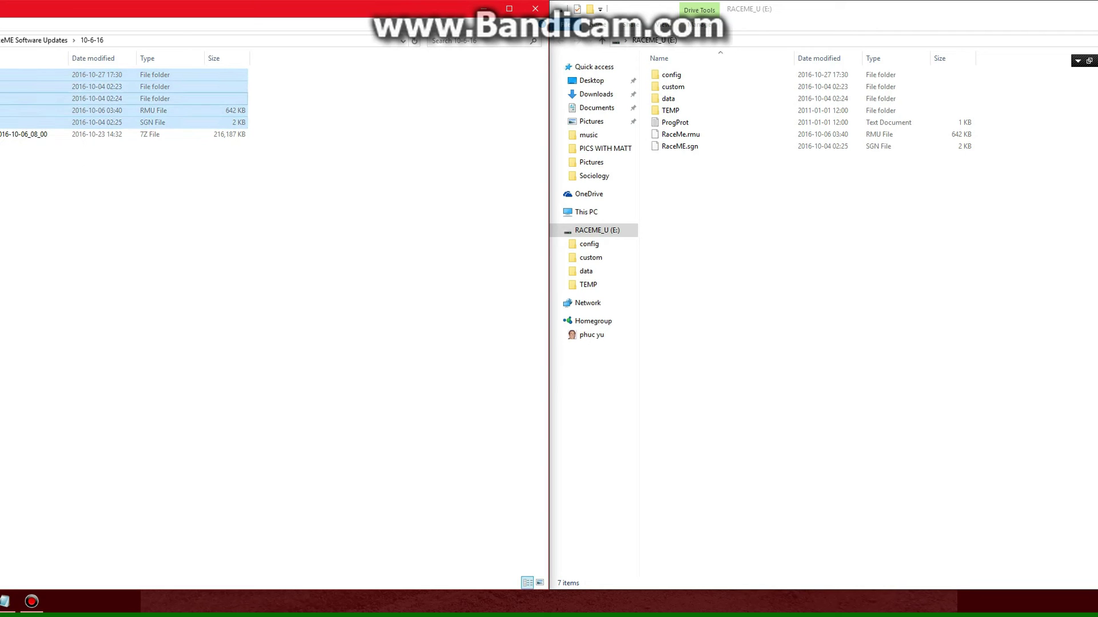
pyautogui.rightClick(23, 104)
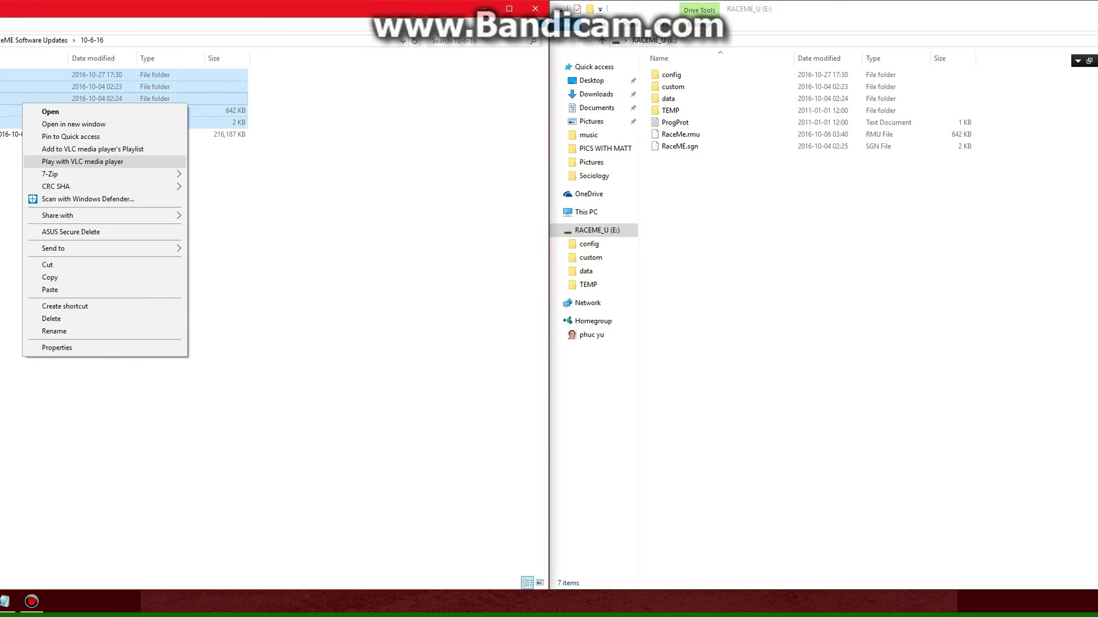
pyautogui.click(50, 277)
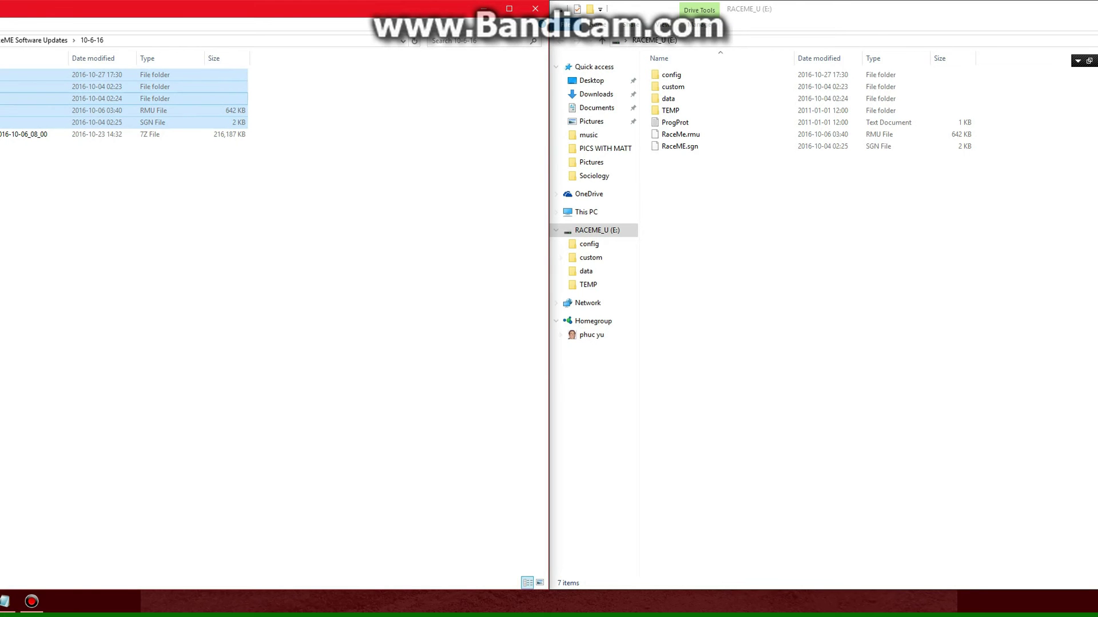
pyautogui.click(789, 181)
pyautogui.rightClick(789, 181)
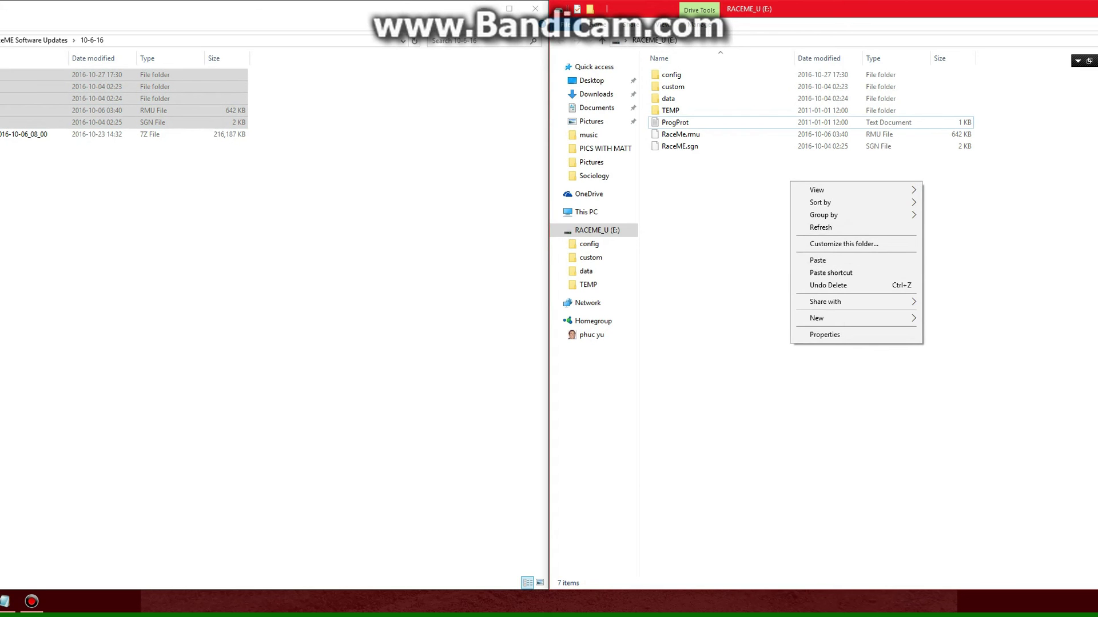
pyautogui.click(817, 261)
pyautogui.click(366, 246)
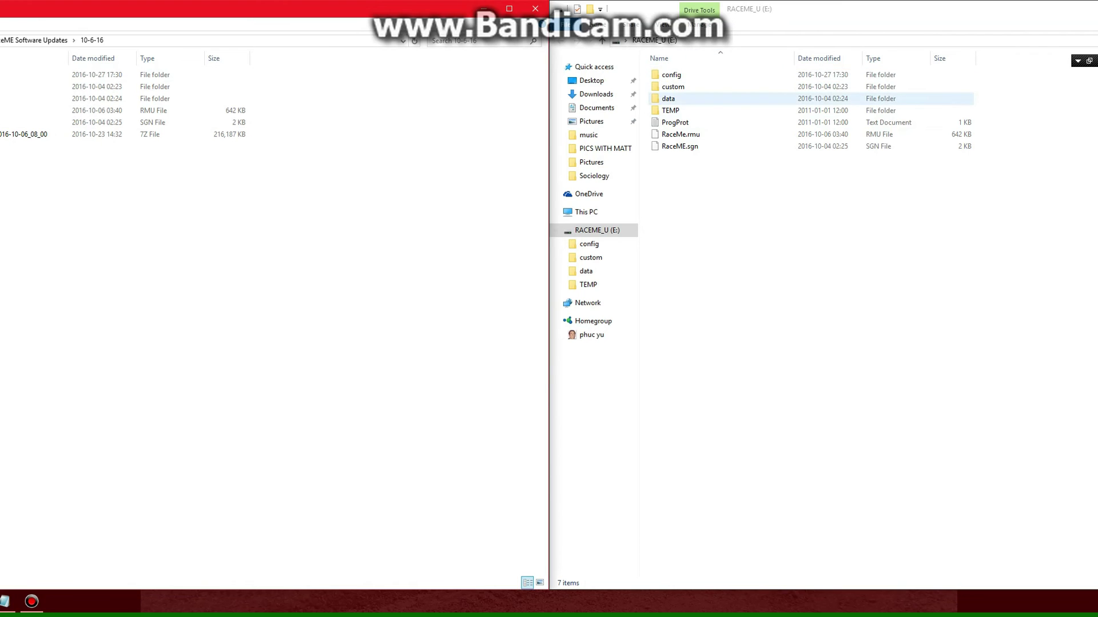
# Open the custom folder on the RACEME_U (E:) drive to view its subfolders.
pyautogui.click(674, 87)
pyautogui.doubleClick(673, 87)
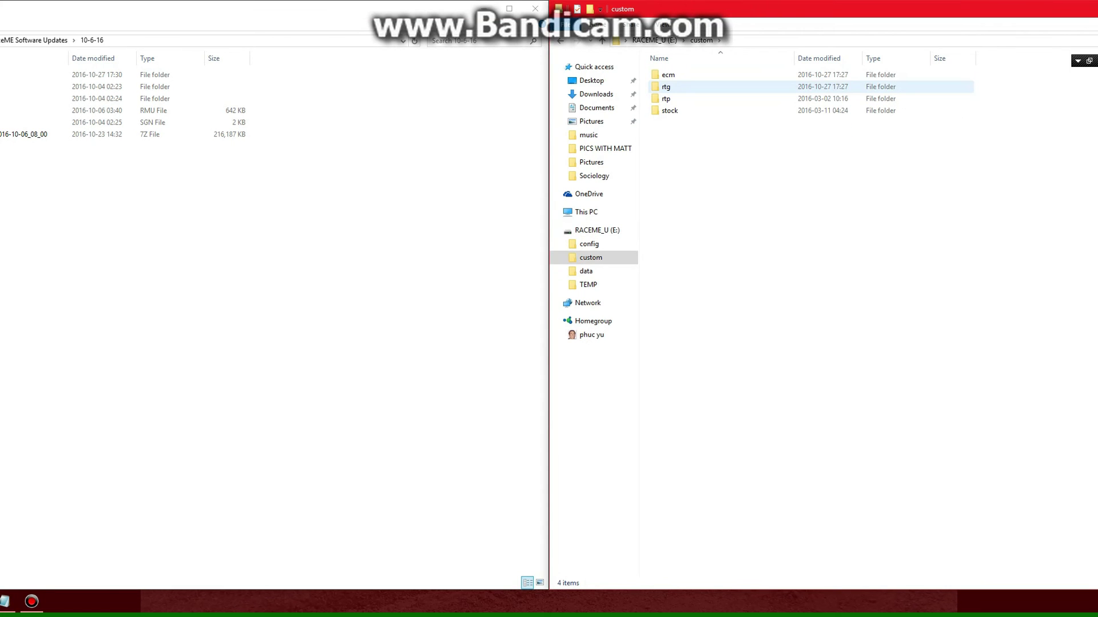
pyautogui.click(718, 85)
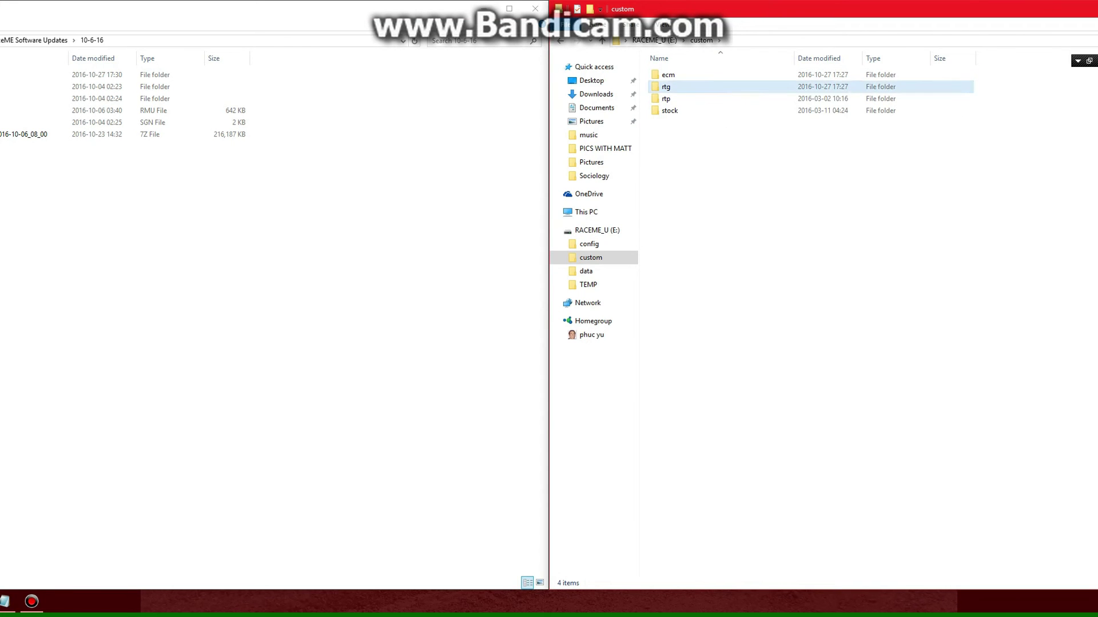
# Inspect the contents of the rtg and stock subfolders in the custom folder and return to the drive's root.
pyautogui.doubleClick(666, 86)
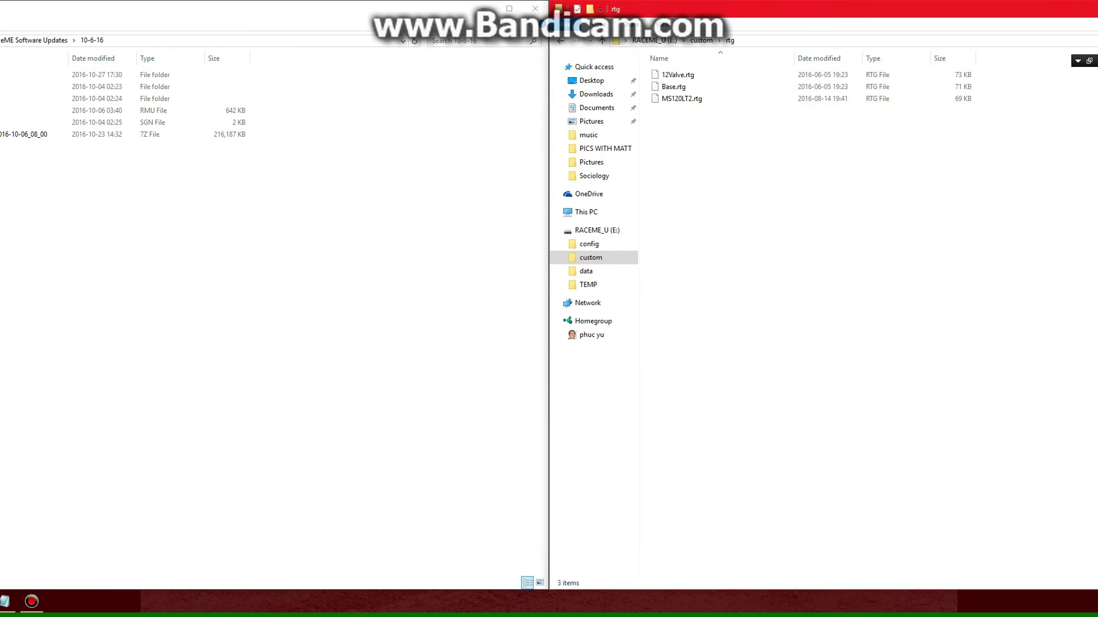
pyautogui.click(561, 41)
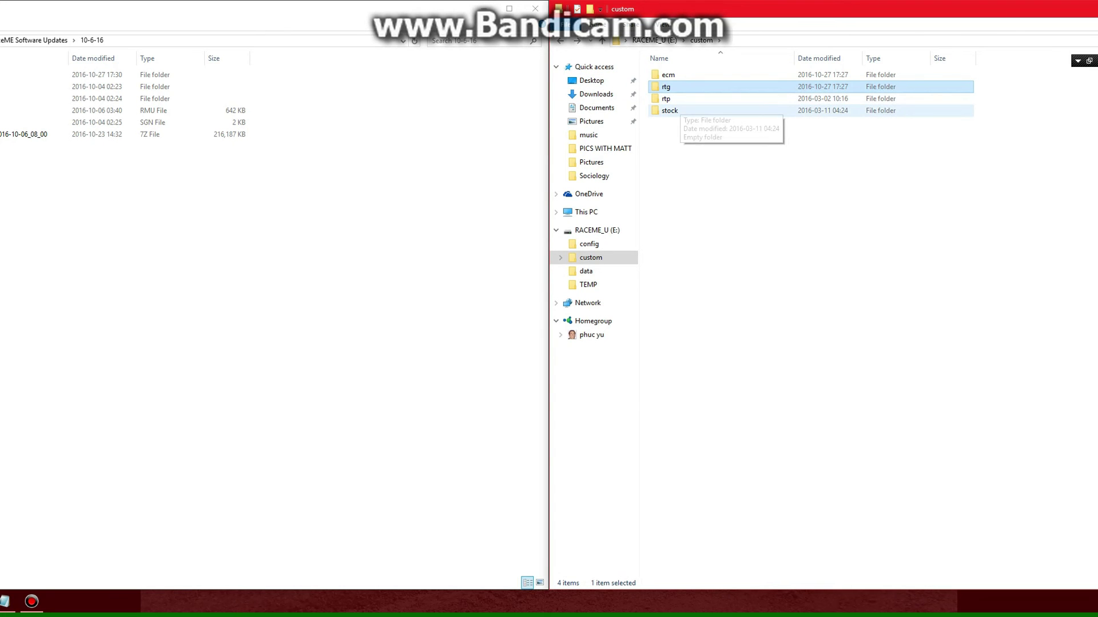
pyautogui.click(678, 110)
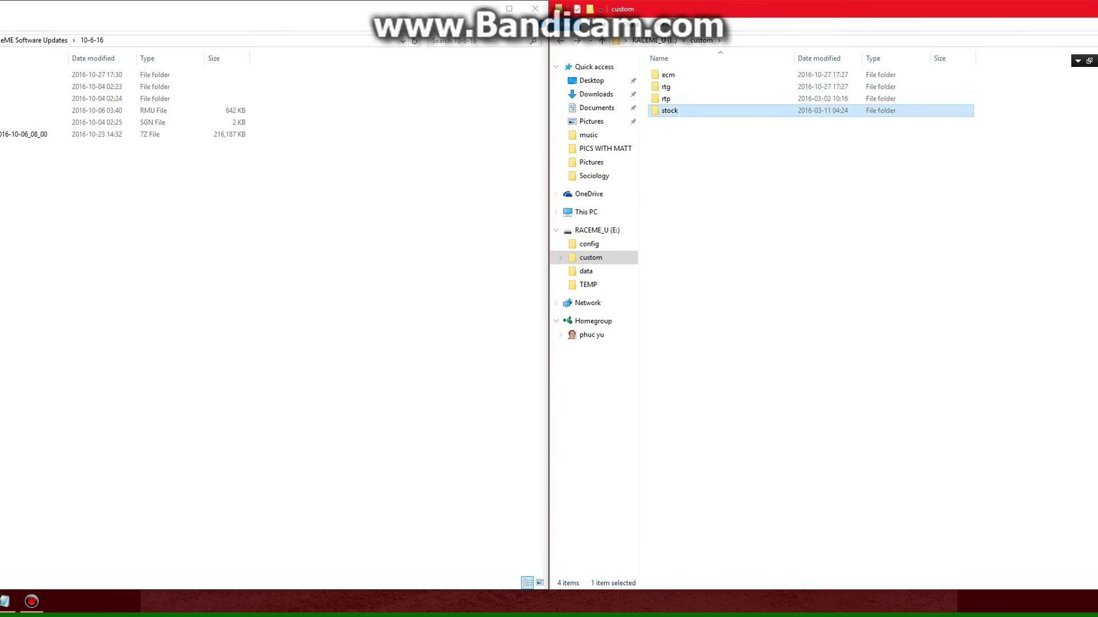
pyautogui.doubleClick(678, 110)
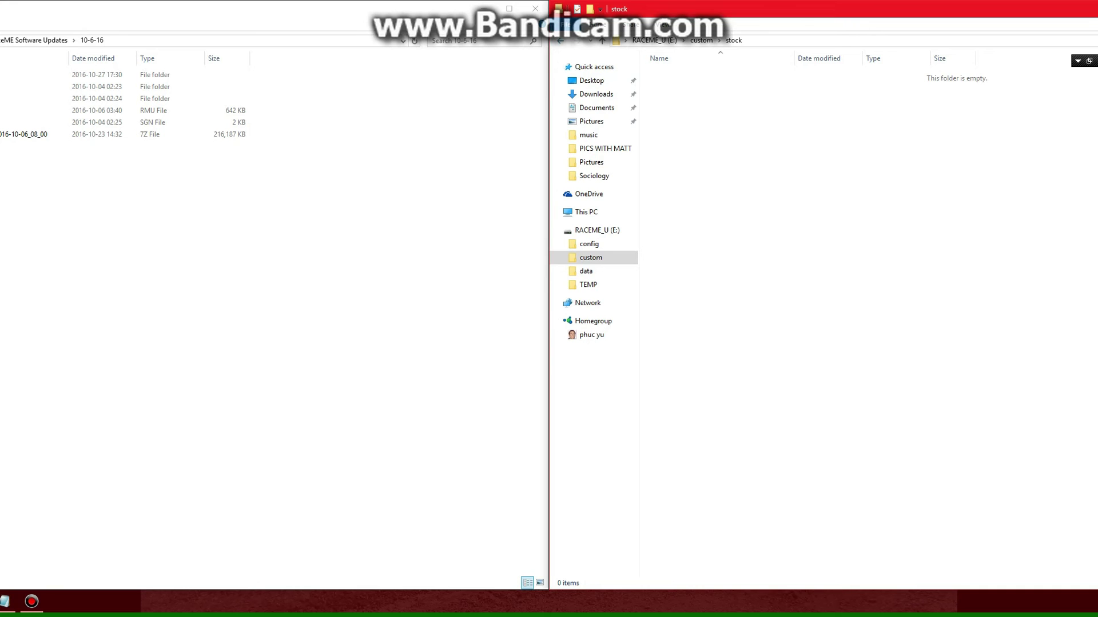
pyautogui.click(561, 40)
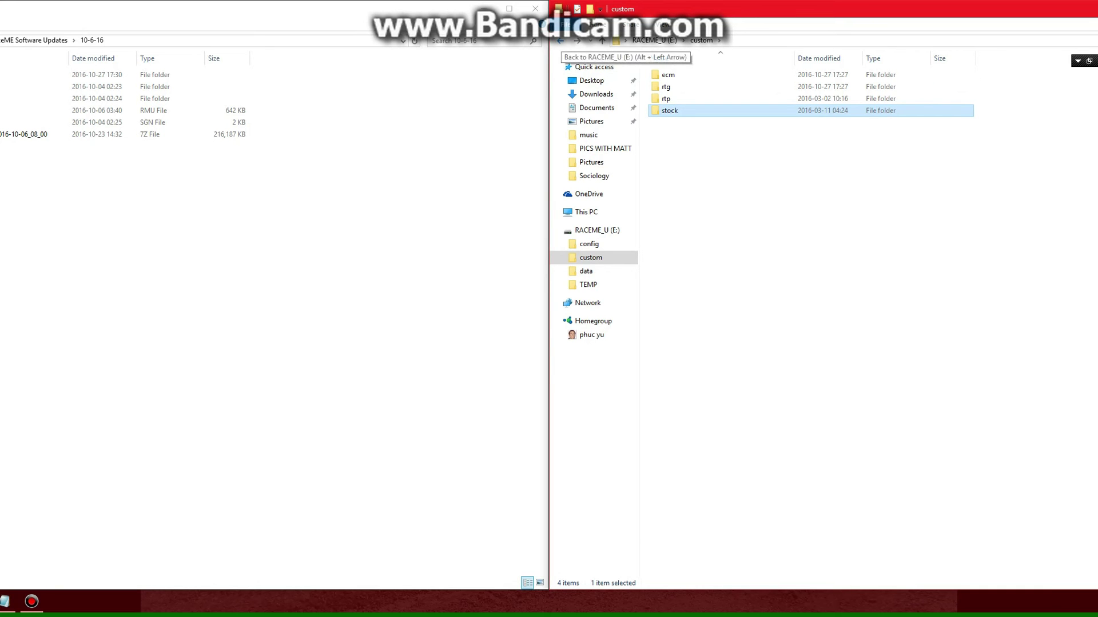
pyautogui.press('BackSpace')
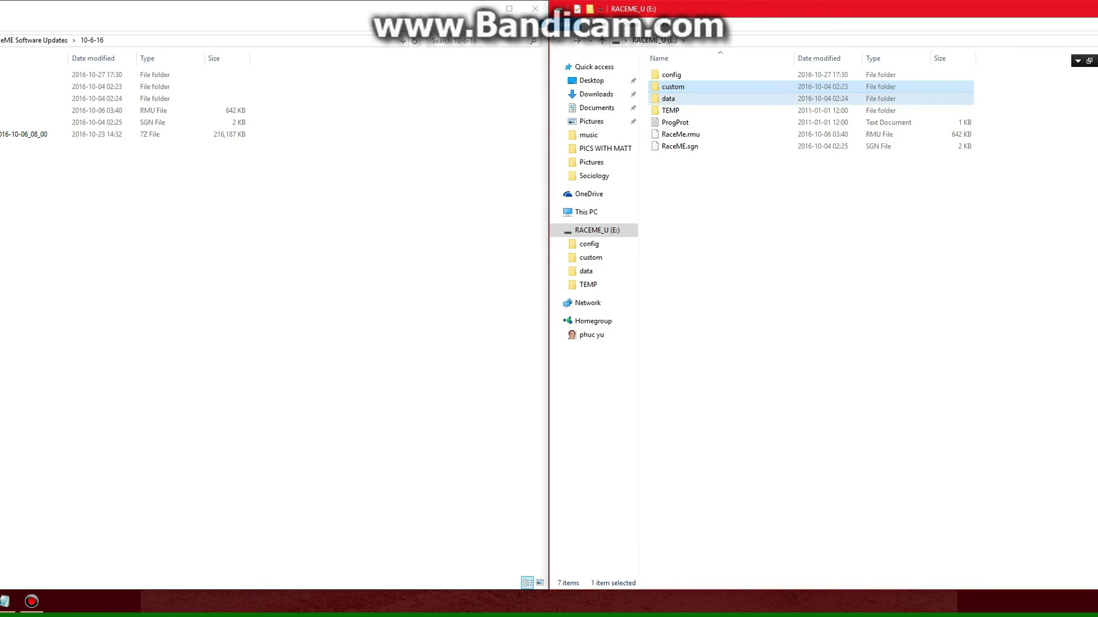
# Check the files inside the data and config folders on the RACEME_U (E:) drive, returning to the root after each.
pyautogui.doubleClick(667, 99)
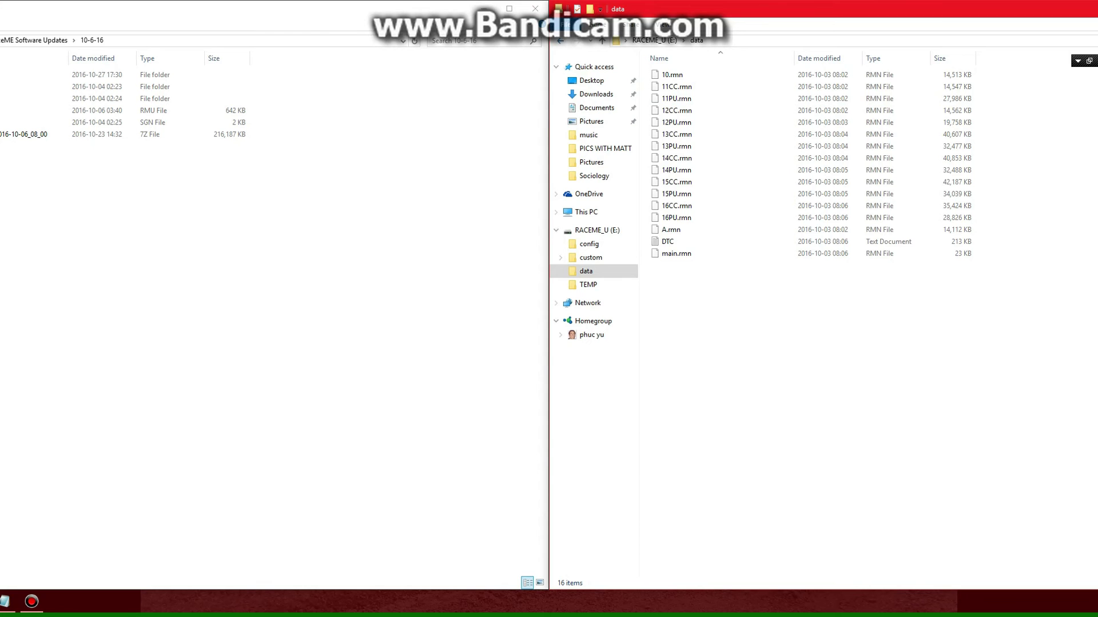
pyautogui.click(560, 40)
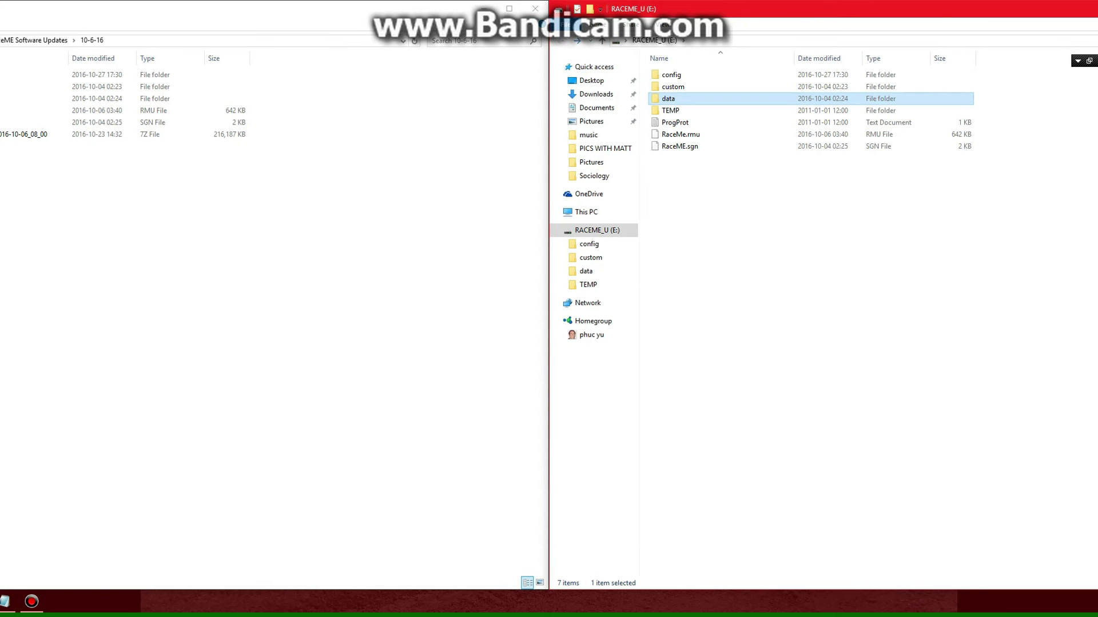
pyautogui.doubleClick(673, 75)
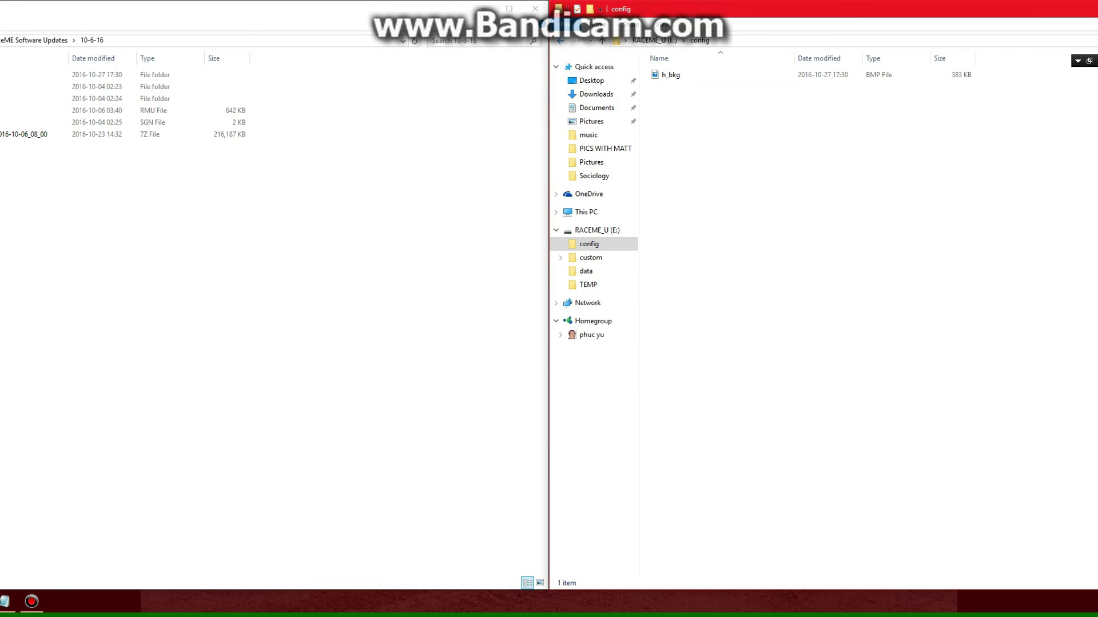
pyautogui.press('BackSpace')
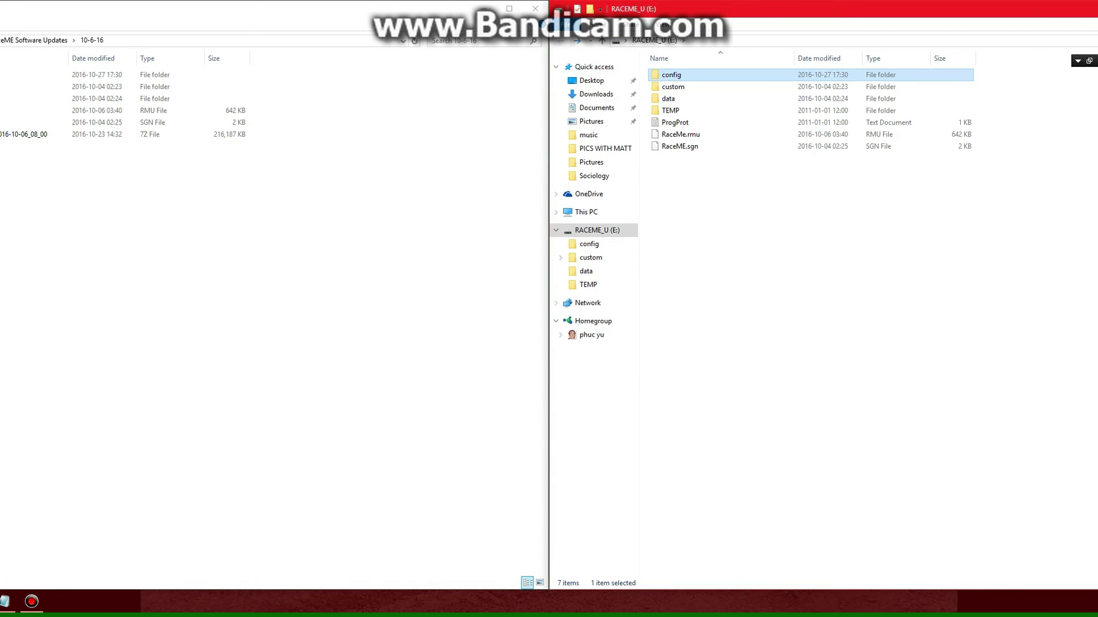
pyautogui.click(743, 257)
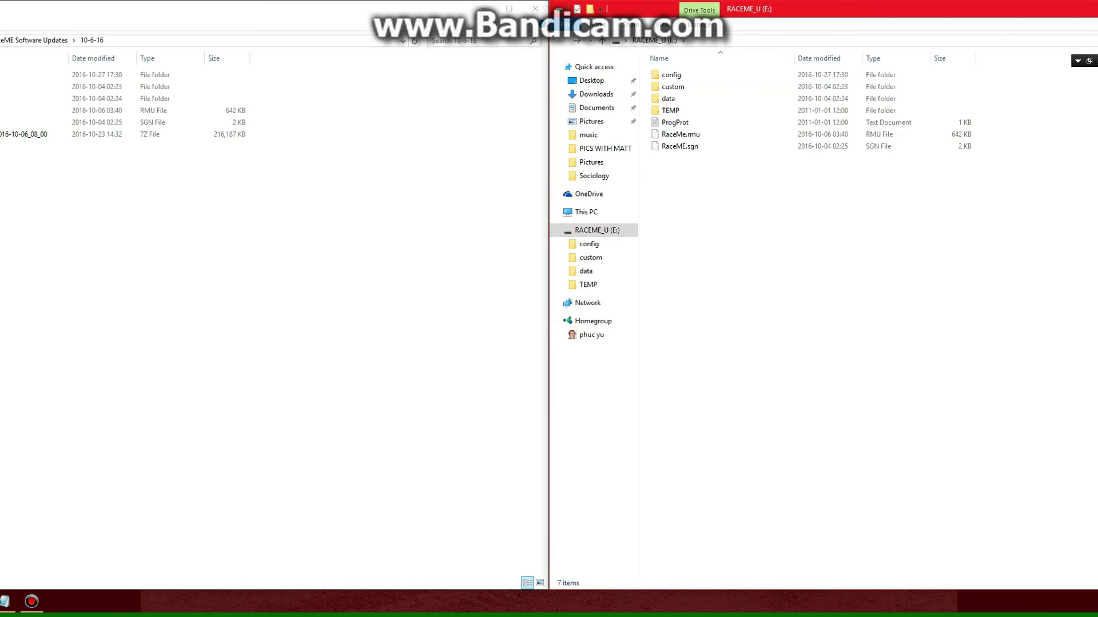
pyautogui.click(321, 114)
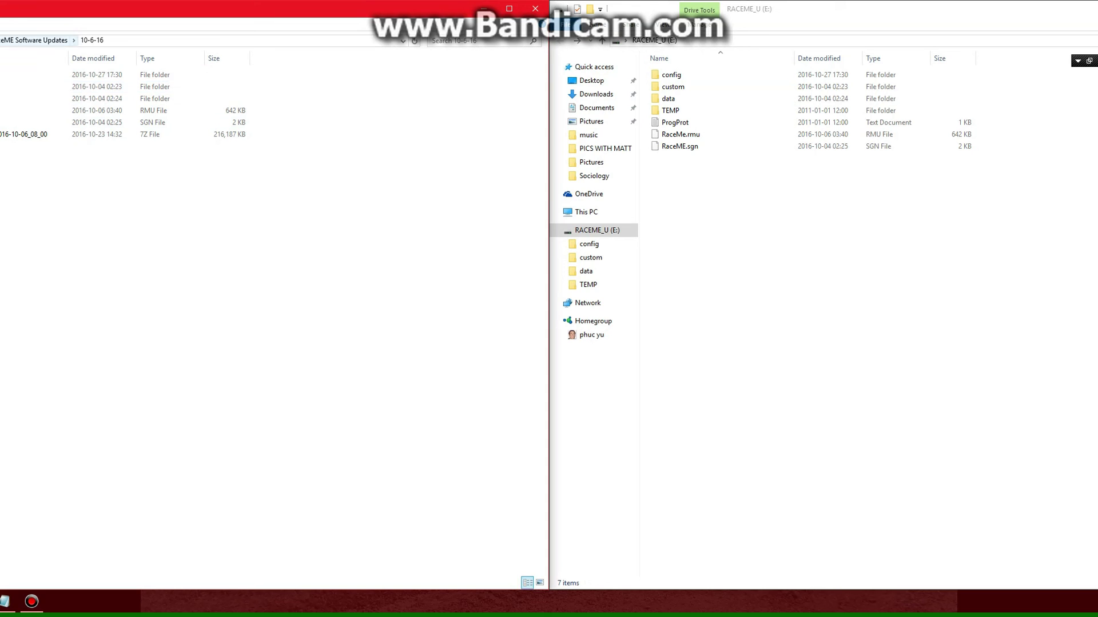
pyautogui.click(744, 275)
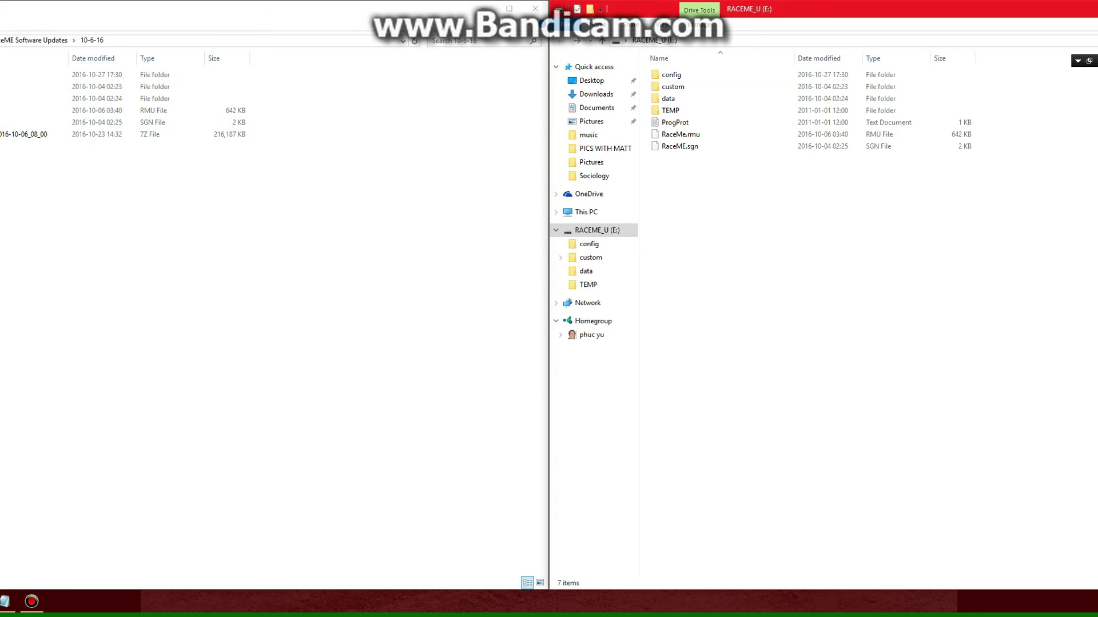